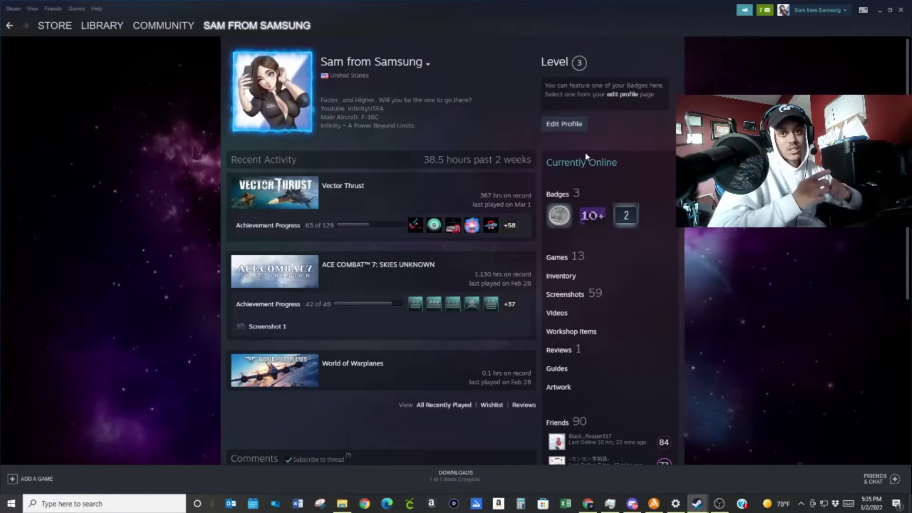
- View the Vector Thrust page in the Steam library and minimize Steam
left_click(101, 26)
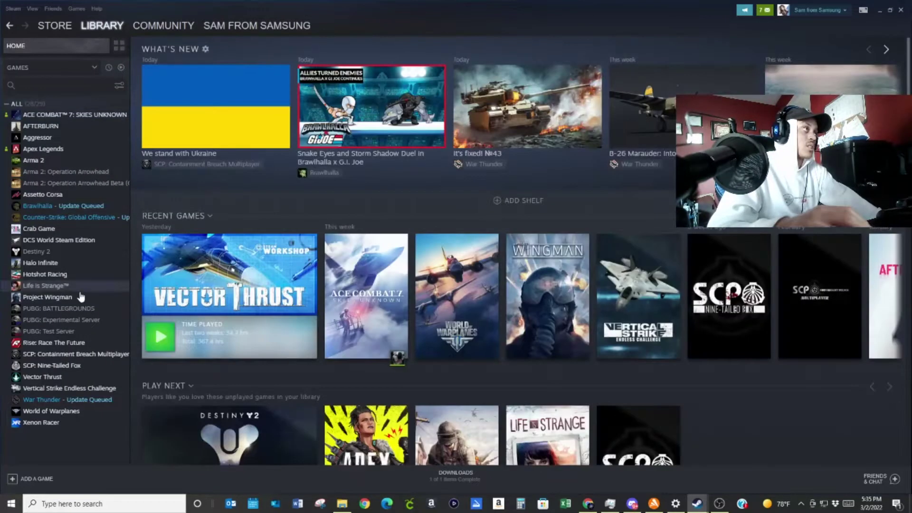
left_click(53, 377)
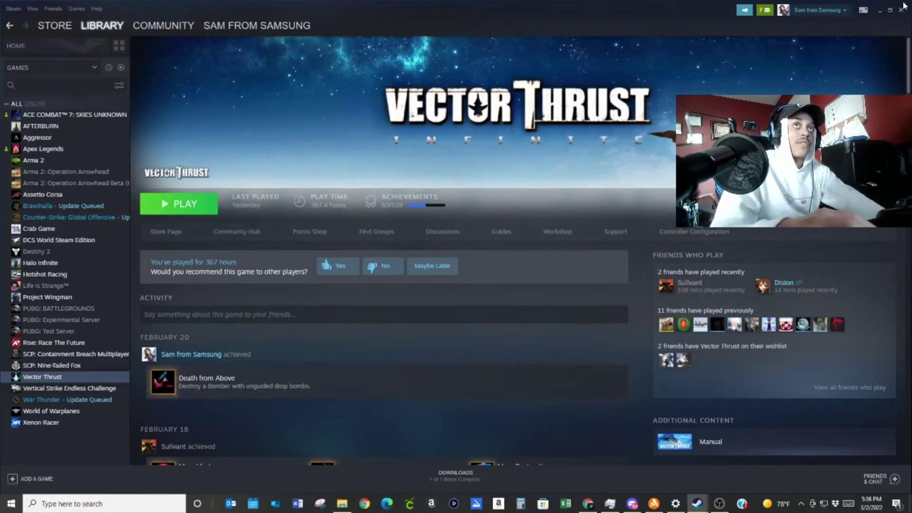
left_click(879, 13)
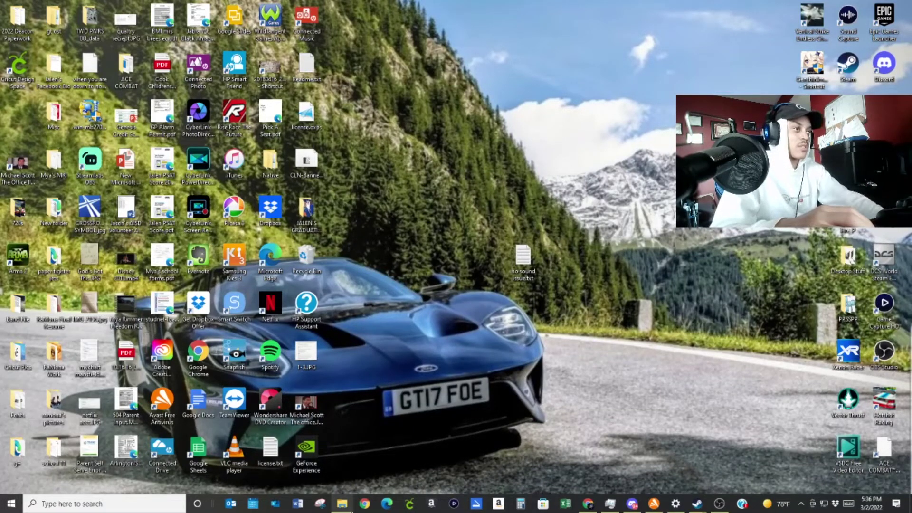
- Switch to Chrome, search Google for "radmin vpn" and view the official Radmin VPN download site
left_click(588, 503)
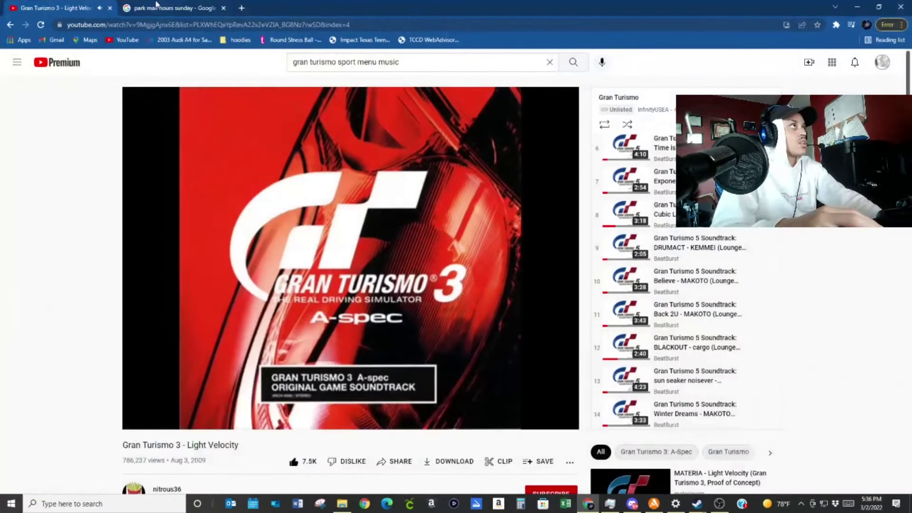
left_click(162, 7)
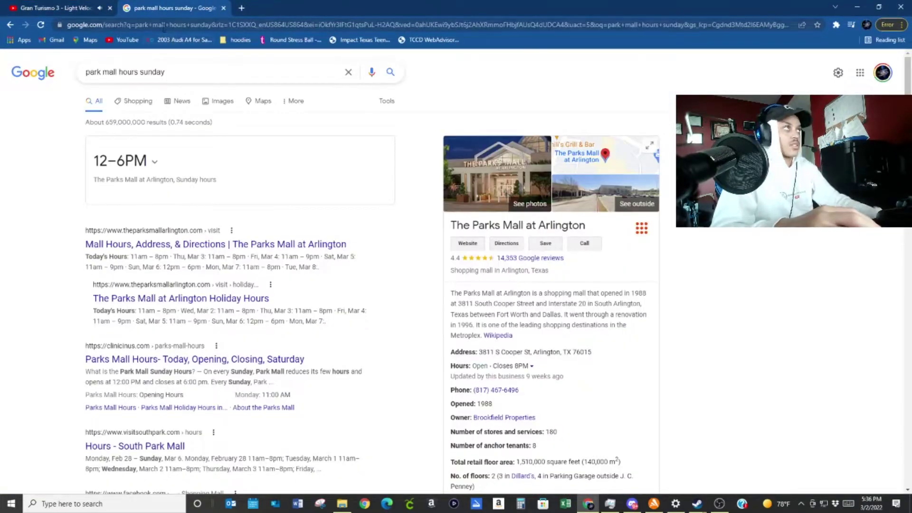
left_click(162, 24)
type("r")
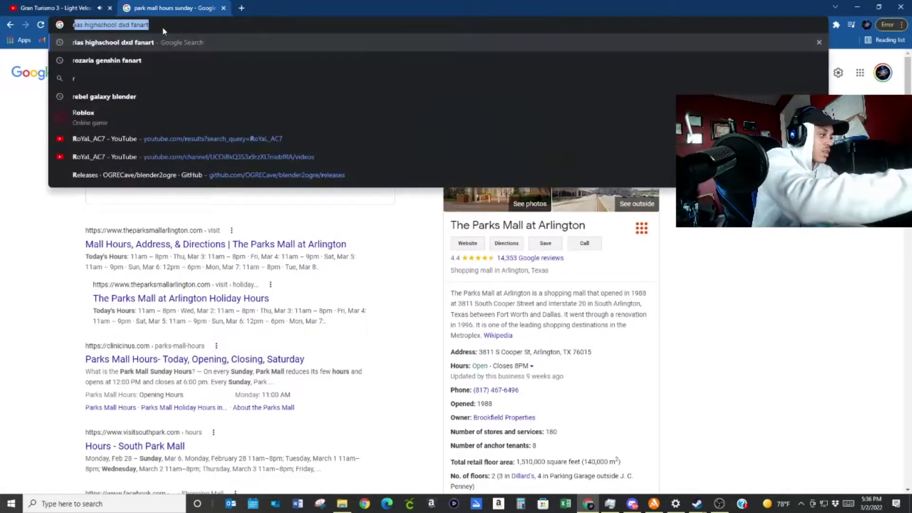
type("admin")
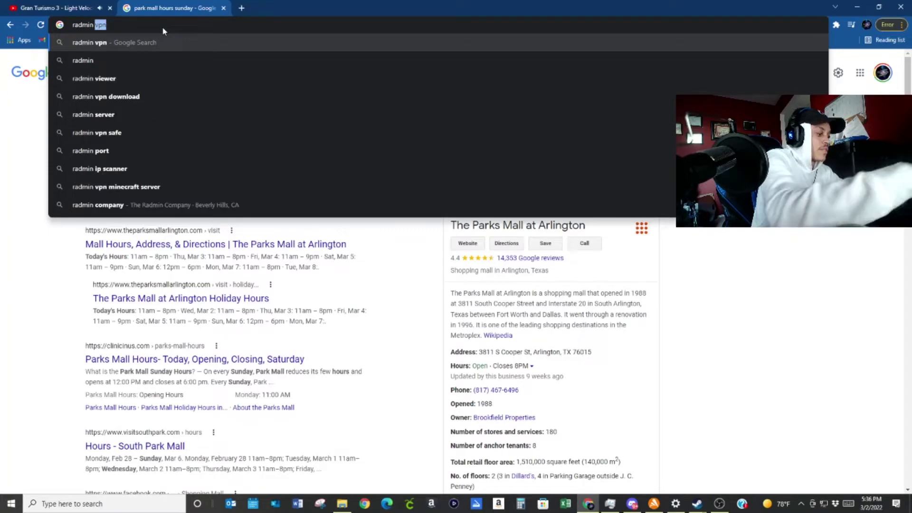
key("Return")
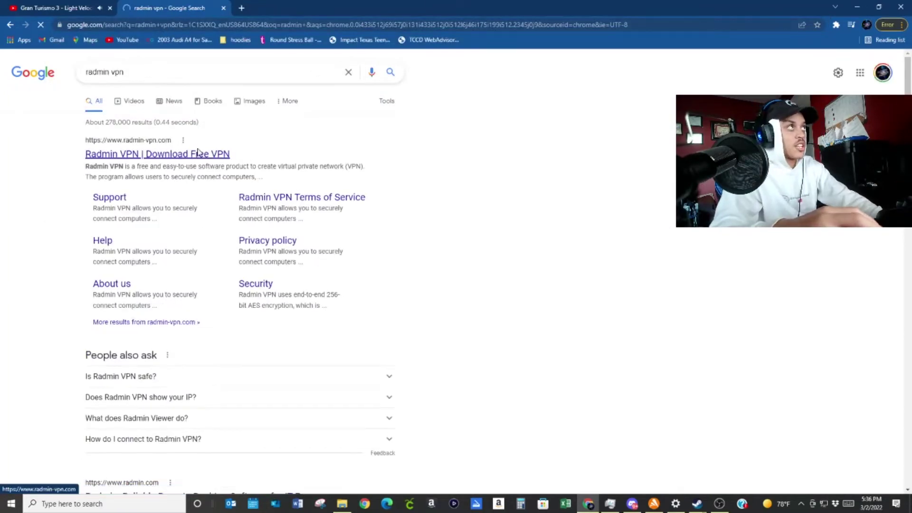
left_click(198, 152)
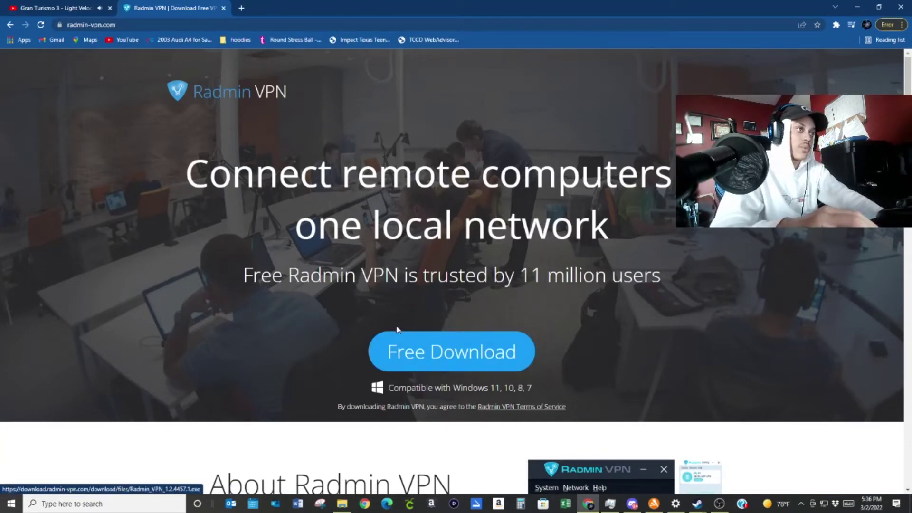
left_click(857, 8)
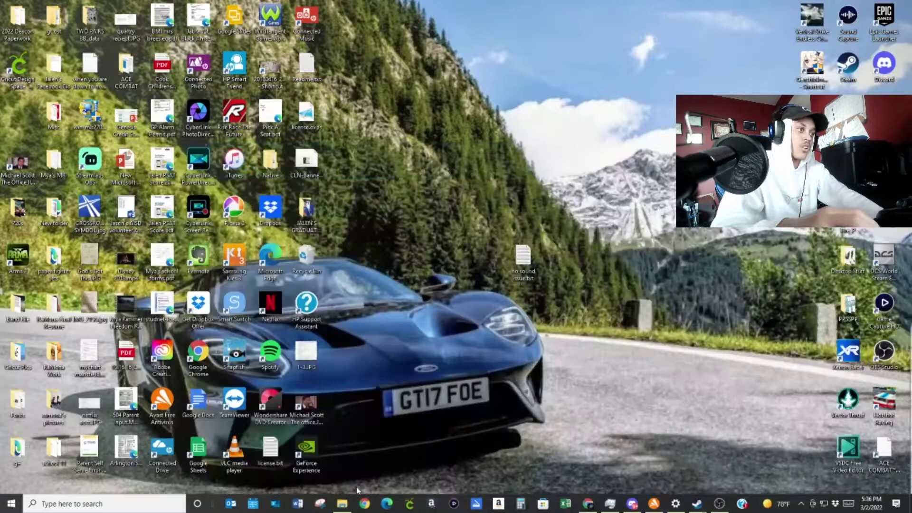
- Try to install Radmin VPN by running Radmin_VPN_1.1.4395.16.exe from the Downloads folder on INF MAIN (G:)
left_click(342, 503)
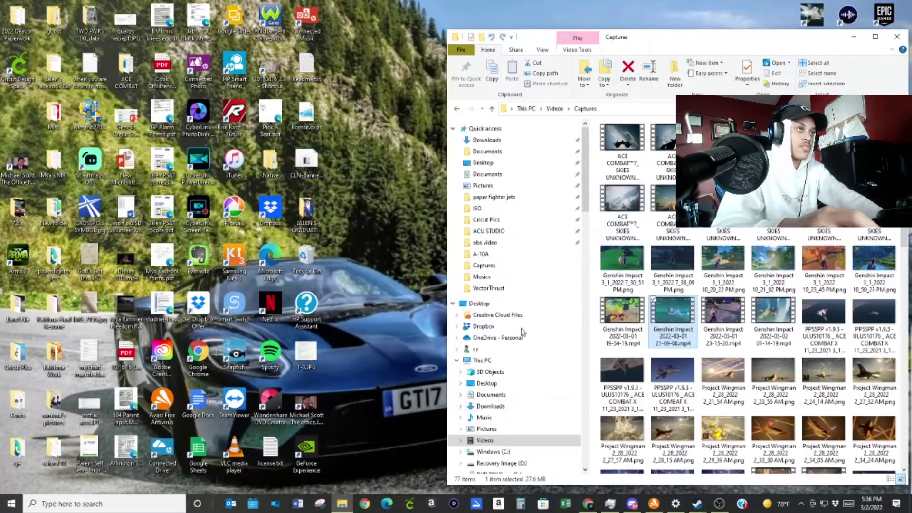
scroll(527, 361, "down", 8)
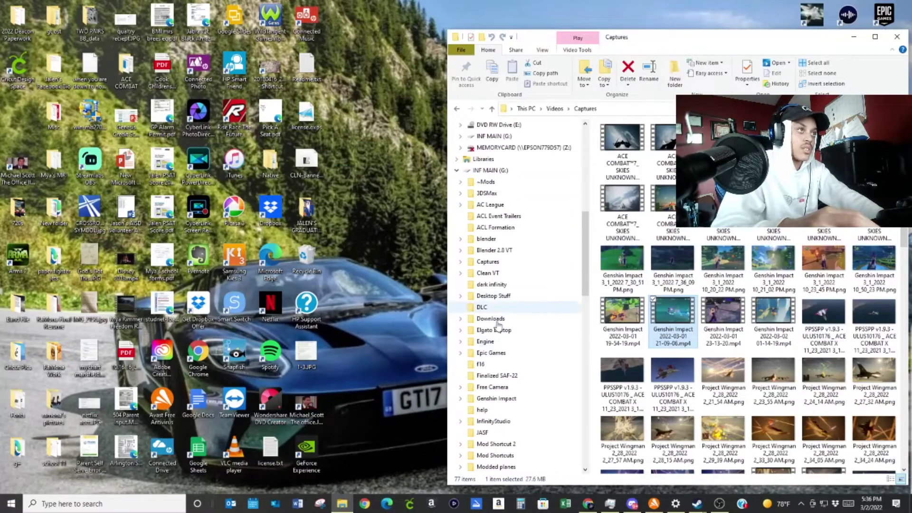
left_click(497, 320)
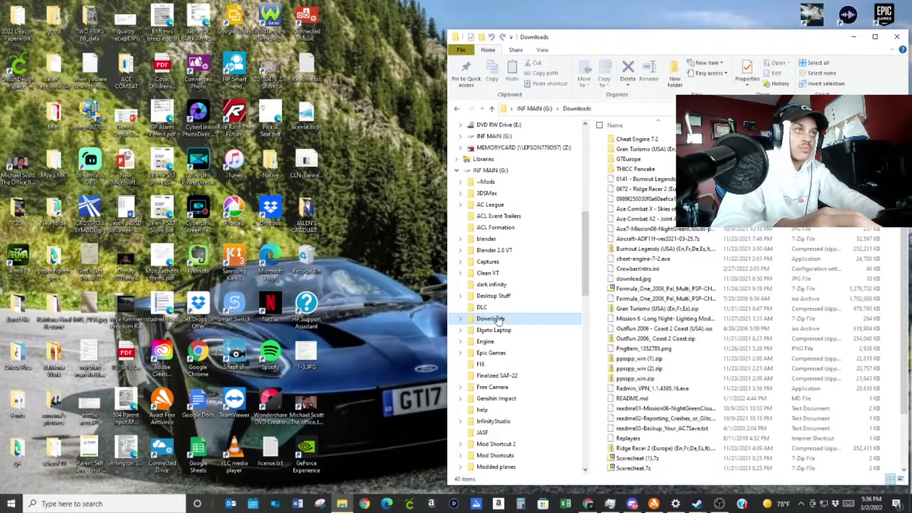
left_click(662, 390)
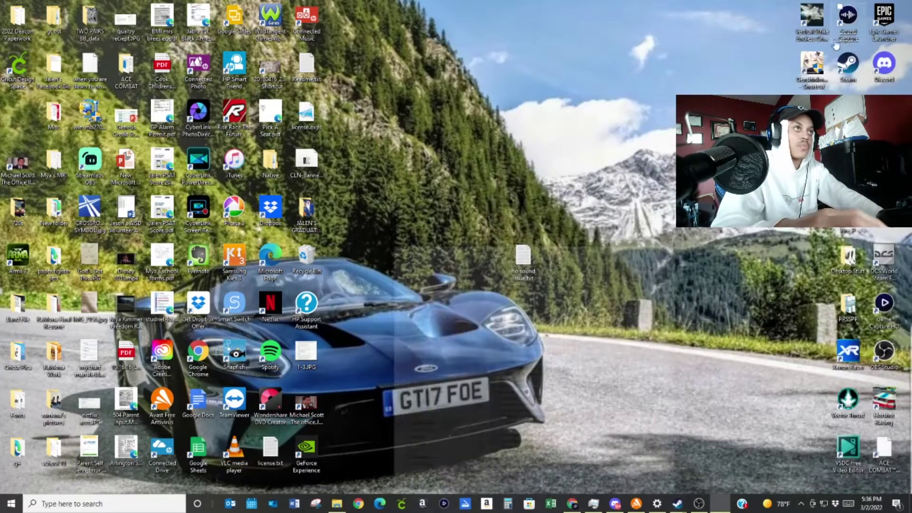
left_click(853, 36)
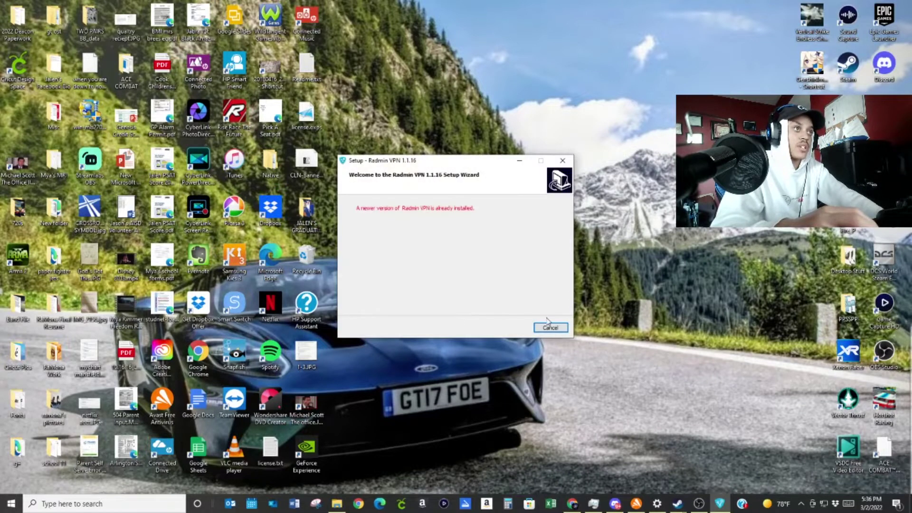
left_click(549, 327)
- Launch the installed Radmin VPN by searching Windows for "radmin"
left_click(57, 505)
type("r")
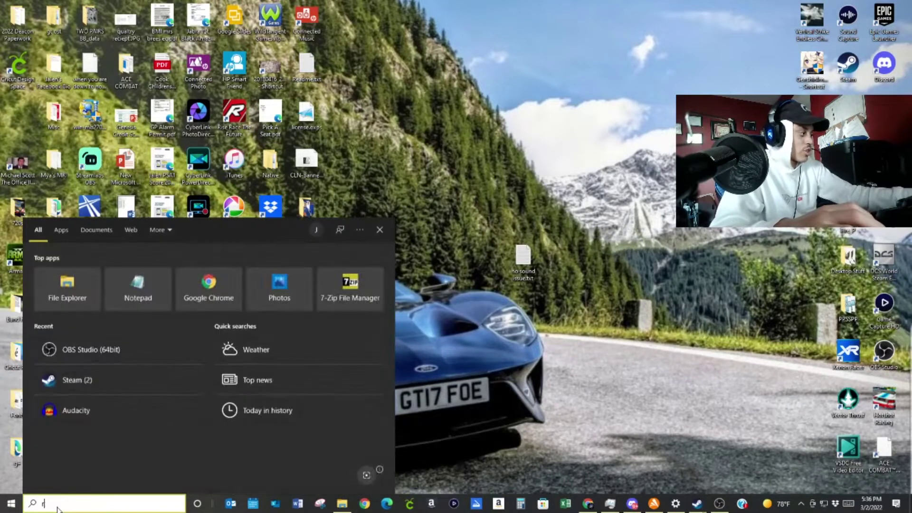
type("admin")
left_click(218, 360)
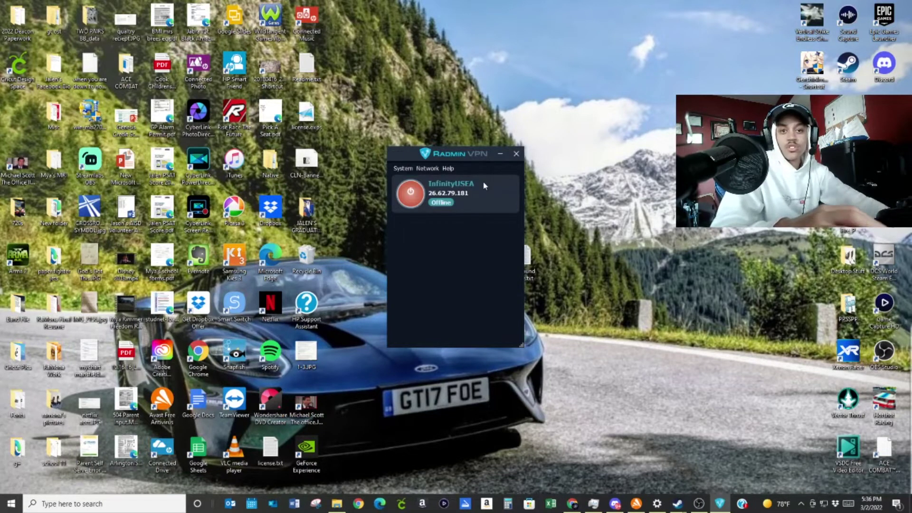
- Switch Radmin VPN online and look through the members of the AceCombatX network
left_click(403, 168)
mouse_move(421, 169)
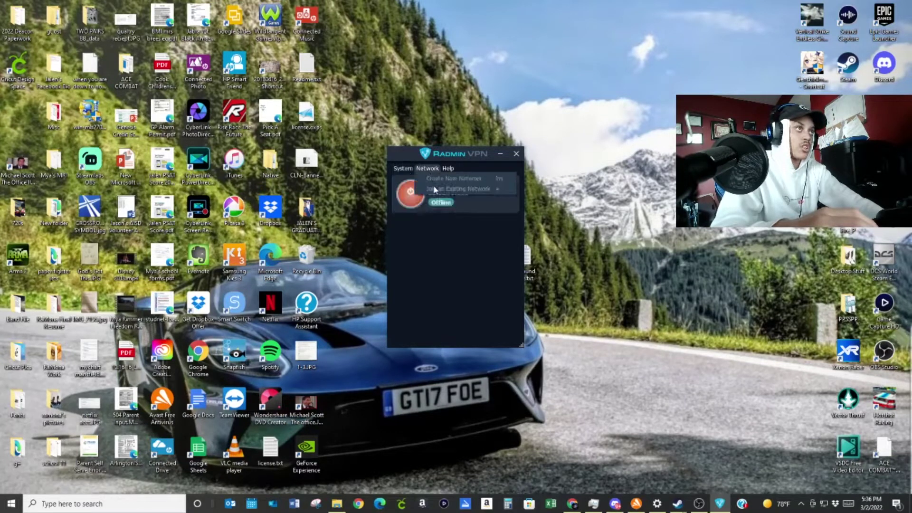
left_click(492, 266)
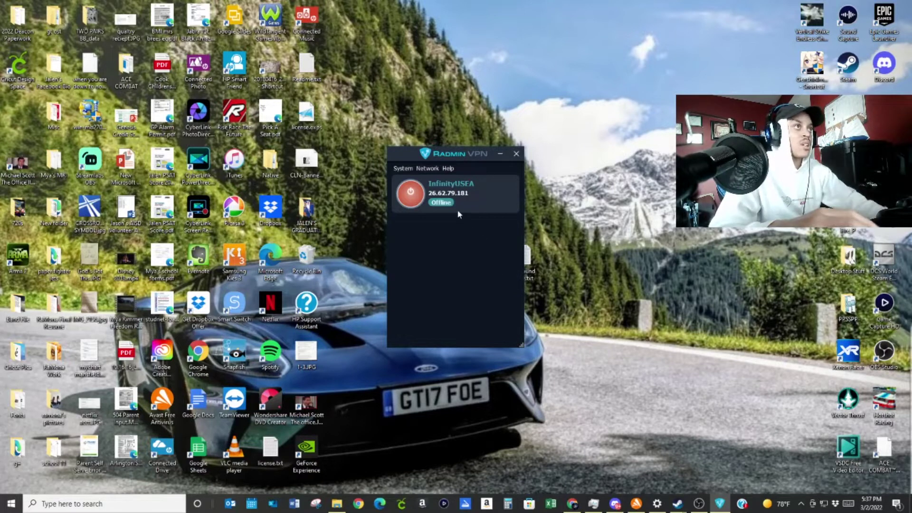
left_click(411, 192)
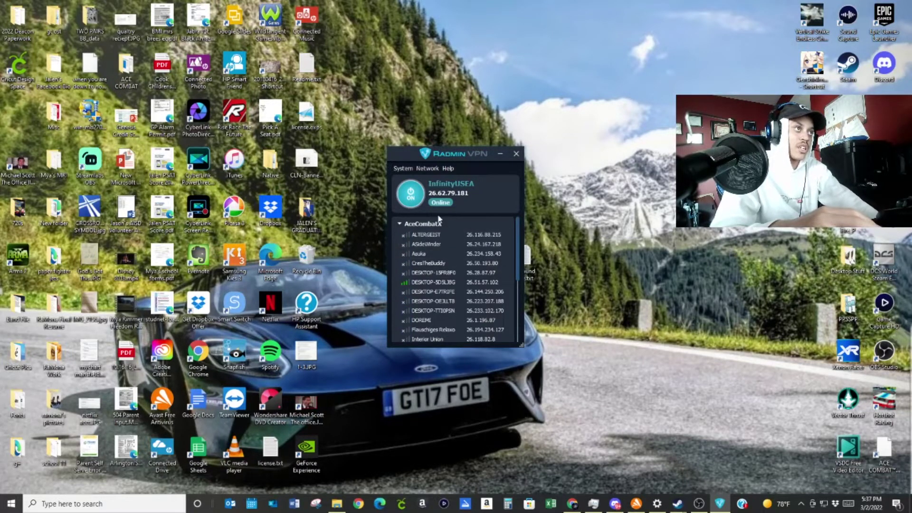
scroll(448, 242, "down", 4)
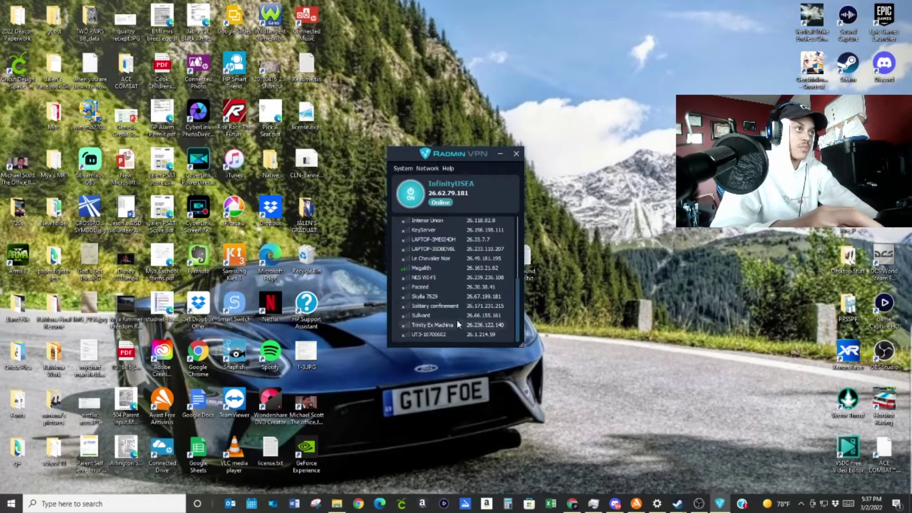
scroll(457, 306, "up", 2)
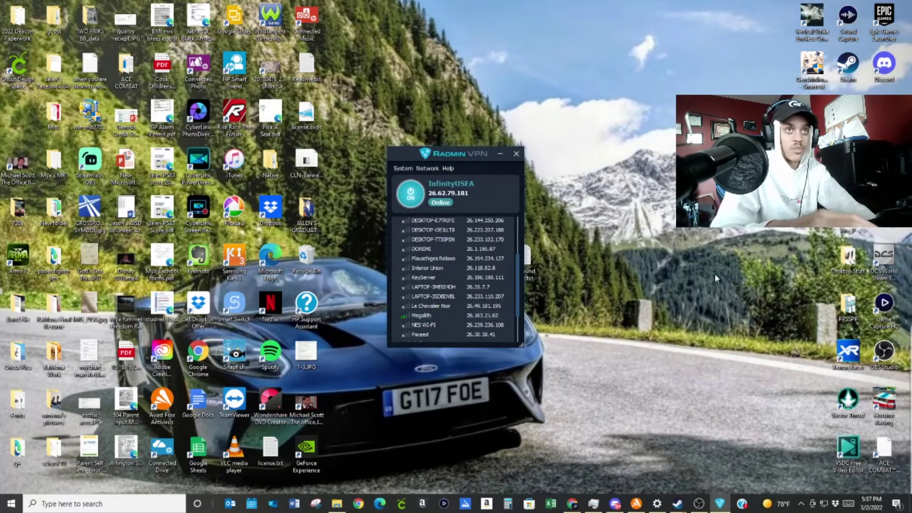
- Launch PPSSPPWindows64.exe from the PPSSPP folder on the desktop and maximize its Gran Turismo window
left_click(849, 309)
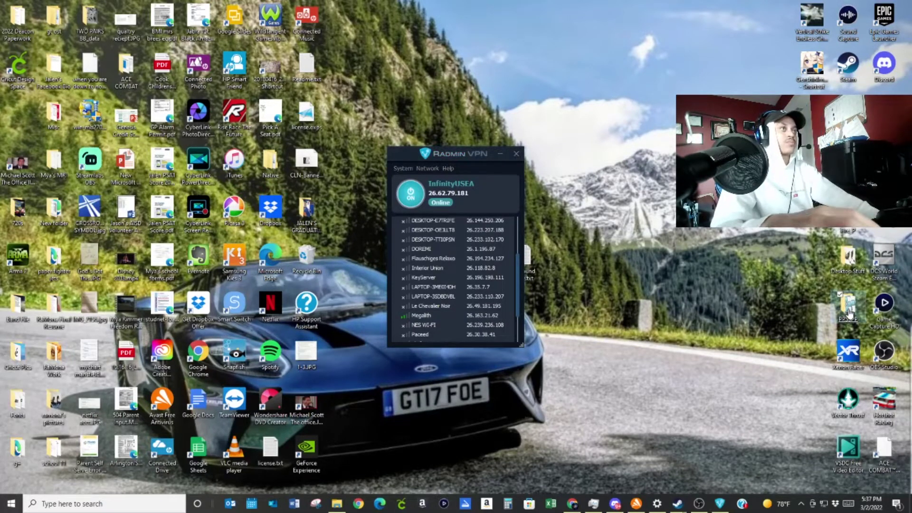
double_click(848, 311)
left_click(651, 203)
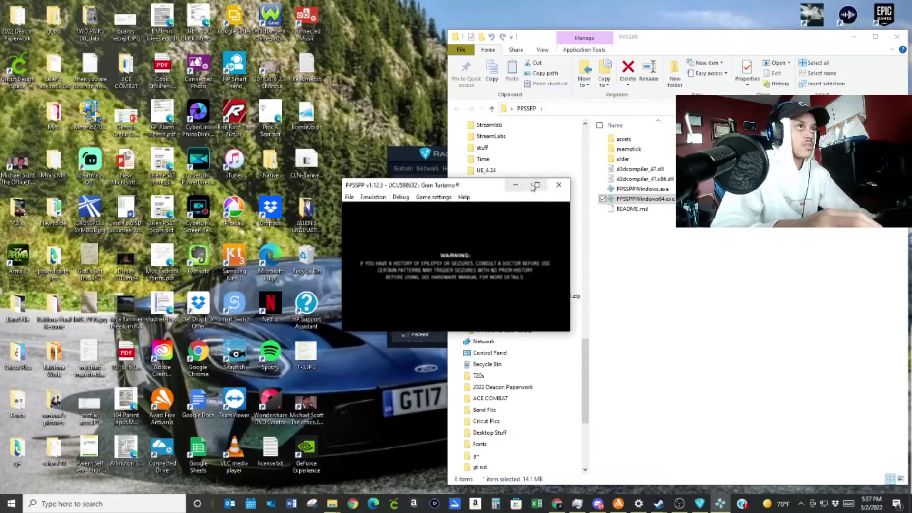
left_click(536, 185)
- Review the emulator's networking settings and compare the PRO ad hoc server IP address with the one in Radmin VPN
left_click(91, 15)
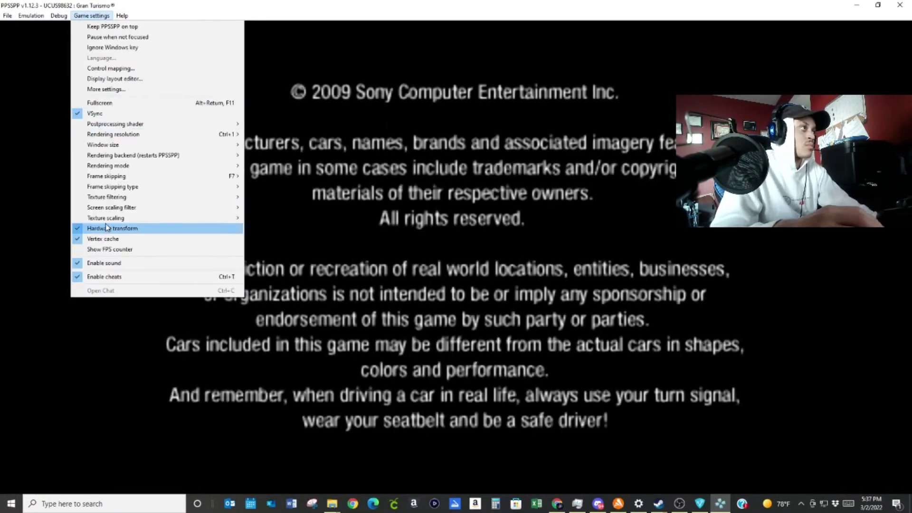
left_click(96, 91)
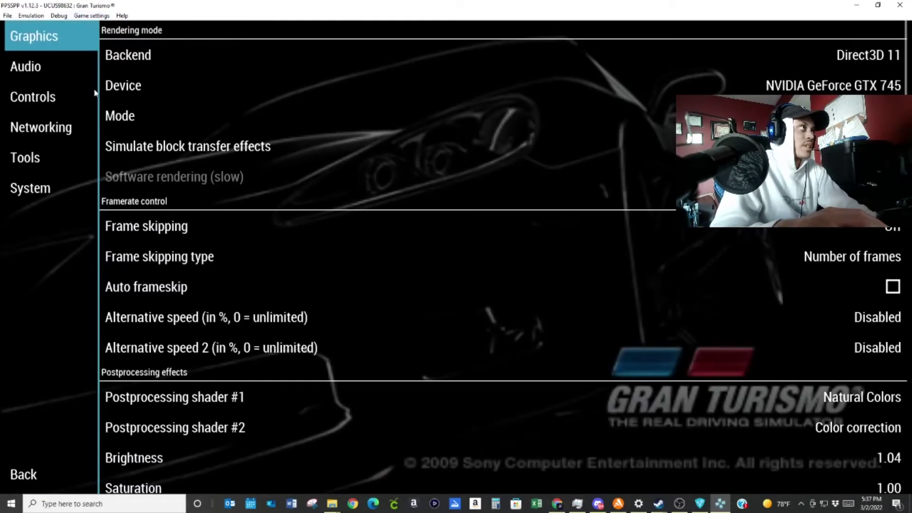
left_click(27, 133)
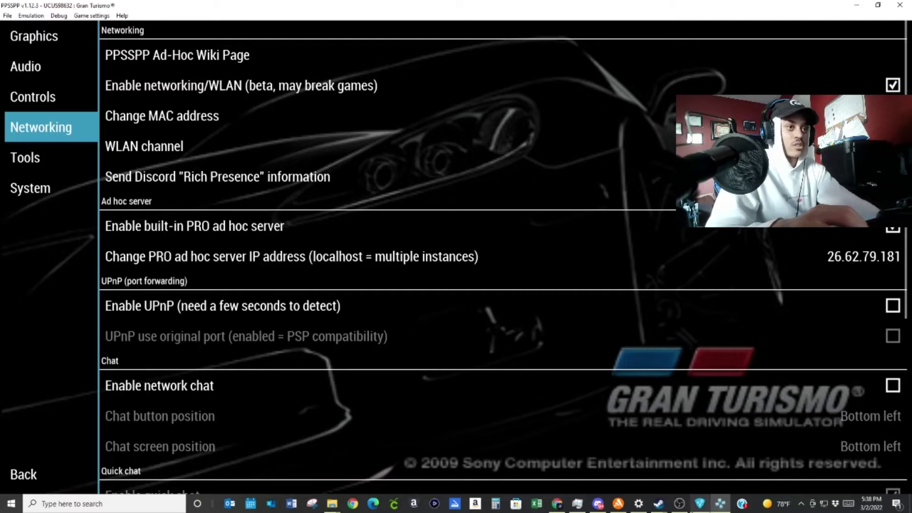
left_click(699, 503)
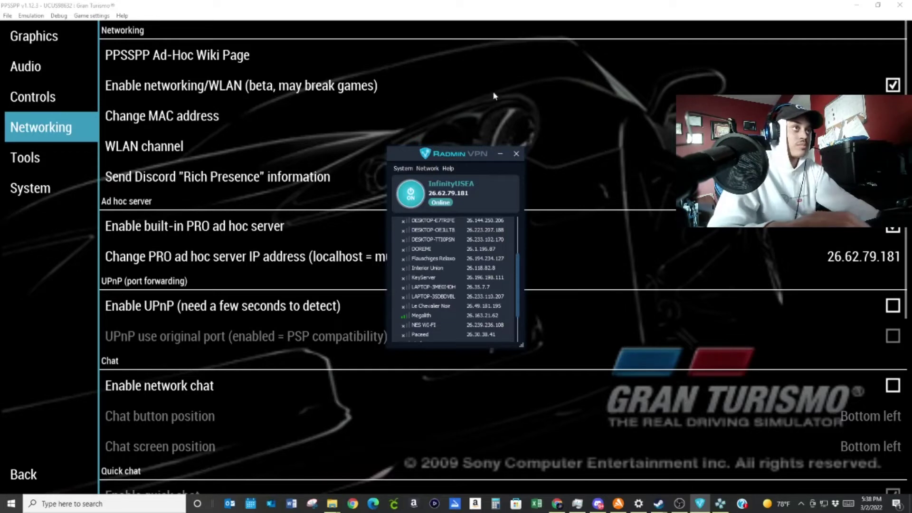
left_click(499, 153)
scroll(499, 351, "down", 3)
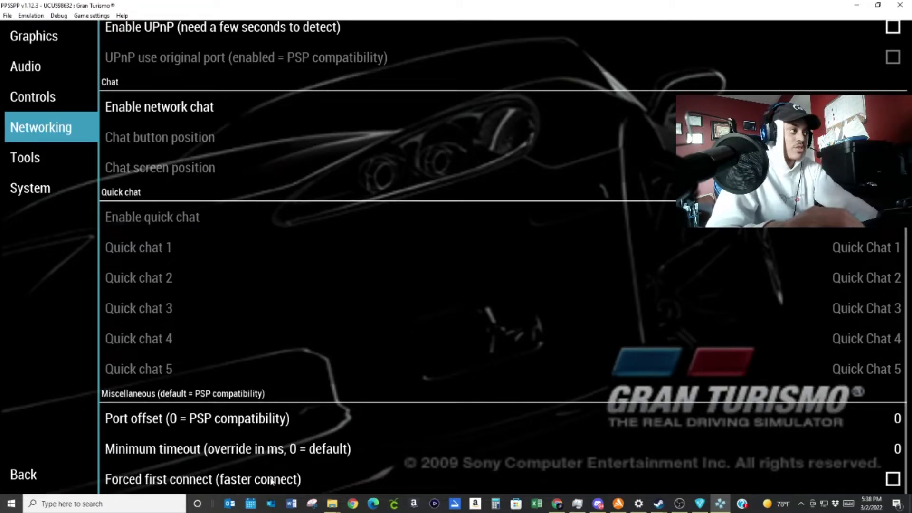
- Look through the emulator's Tools and System settings down to the PSP settings and return to the game
left_click(40, 162)
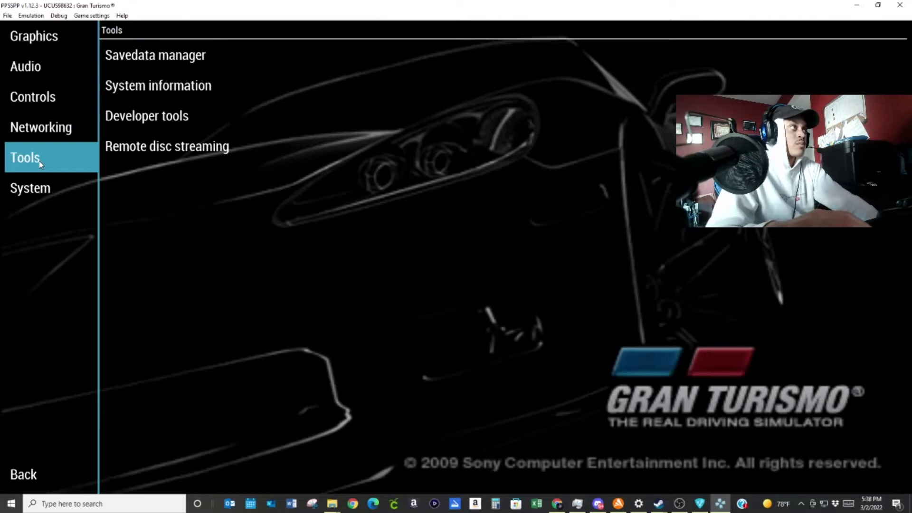
left_click(42, 186)
scroll(540, 153, "down", 5)
scroll(539, 153, "down", 8)
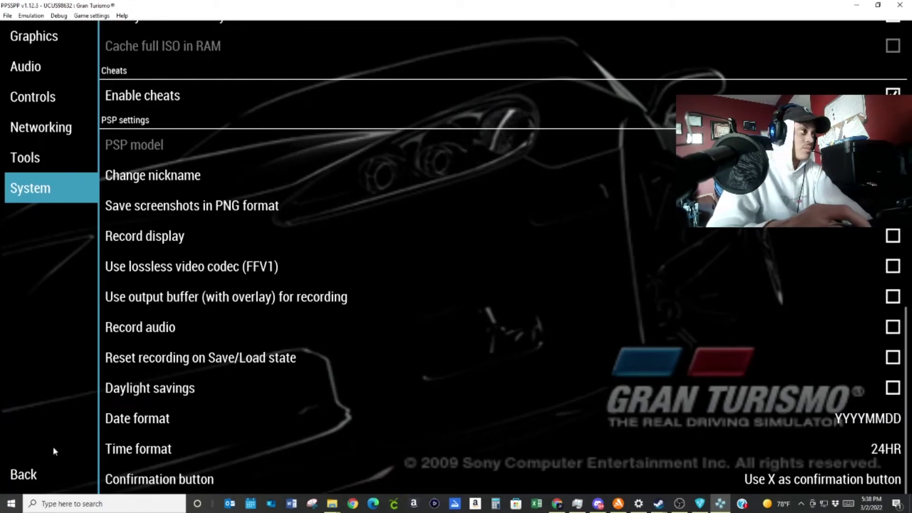
left_click(27, 471)
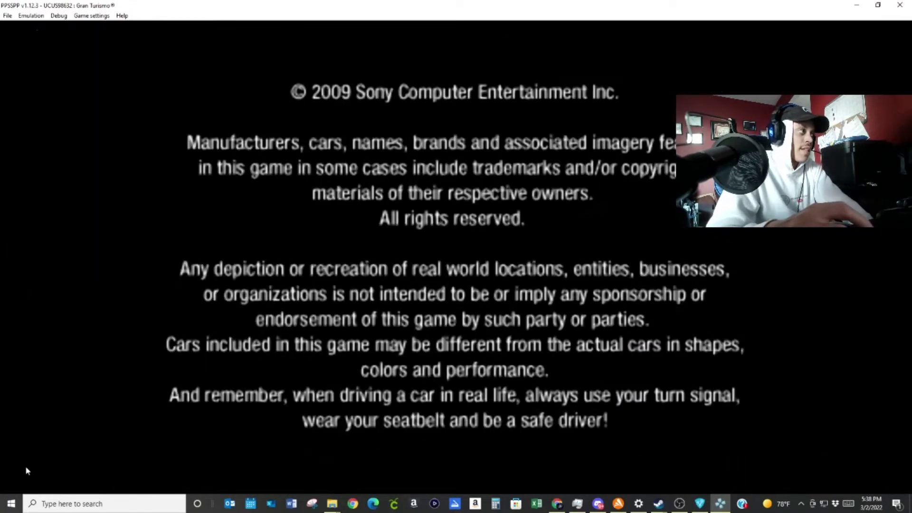
- Reopen the emulator's full settings and show the audio options
left_click(90, 16)
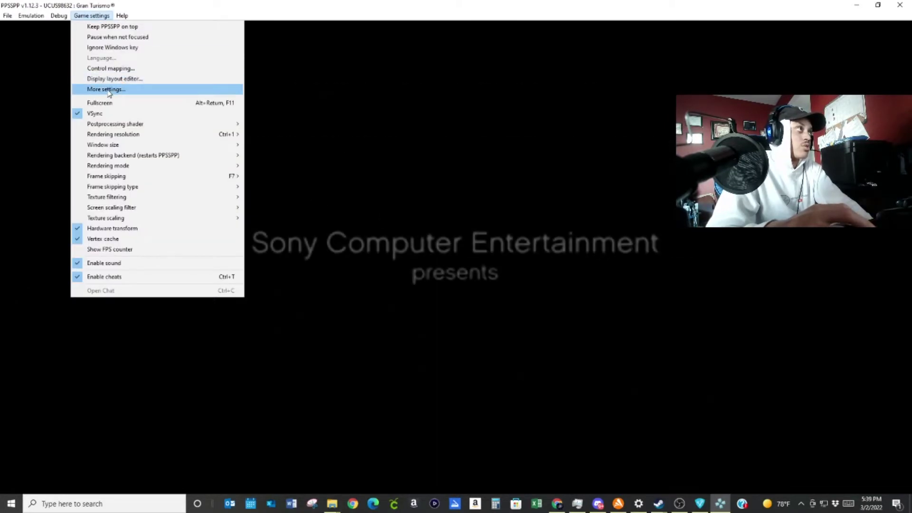
left_click(106, 90)
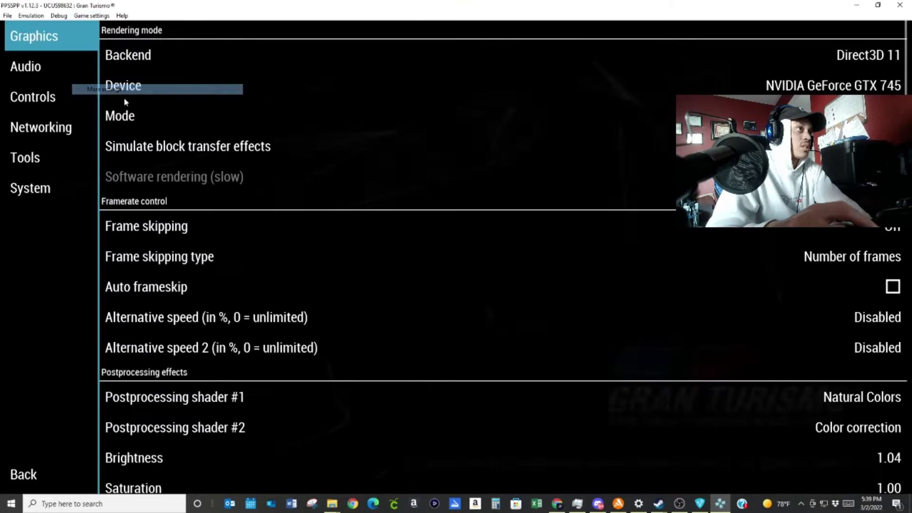
left_click(10, 76)
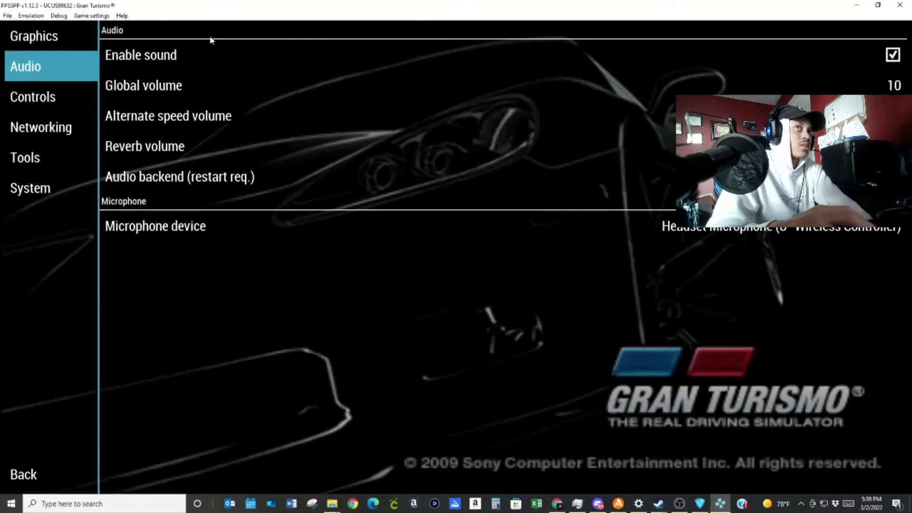
- Set the emulator's global volume to Mute and go back to the game
left_click(146, 82)
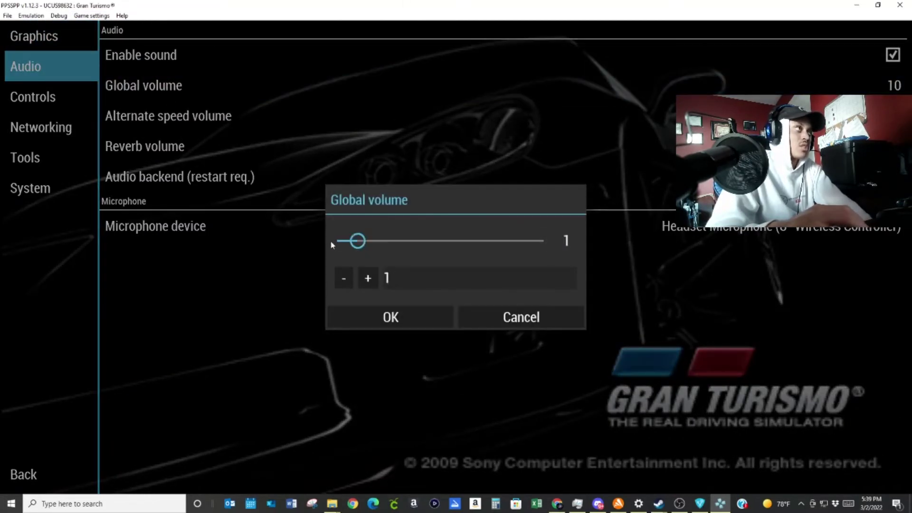
left_click(426, 320)
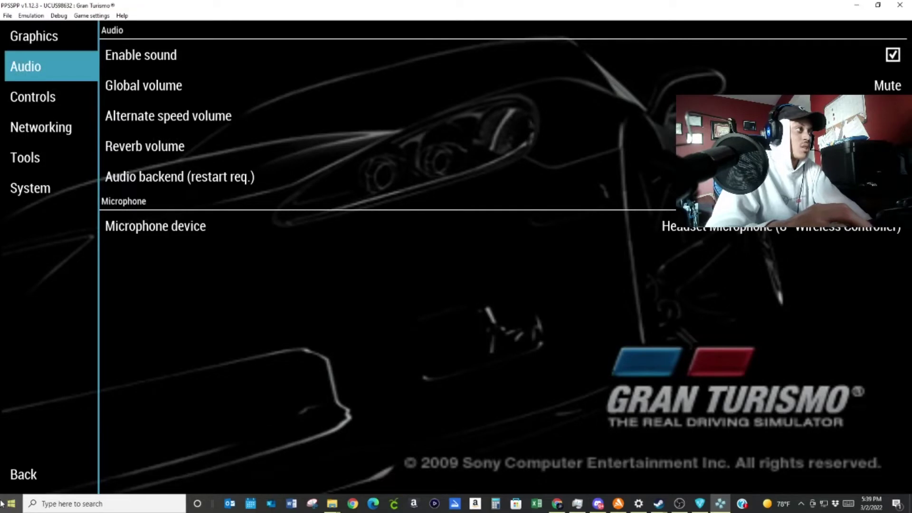
left_click(33, 476)
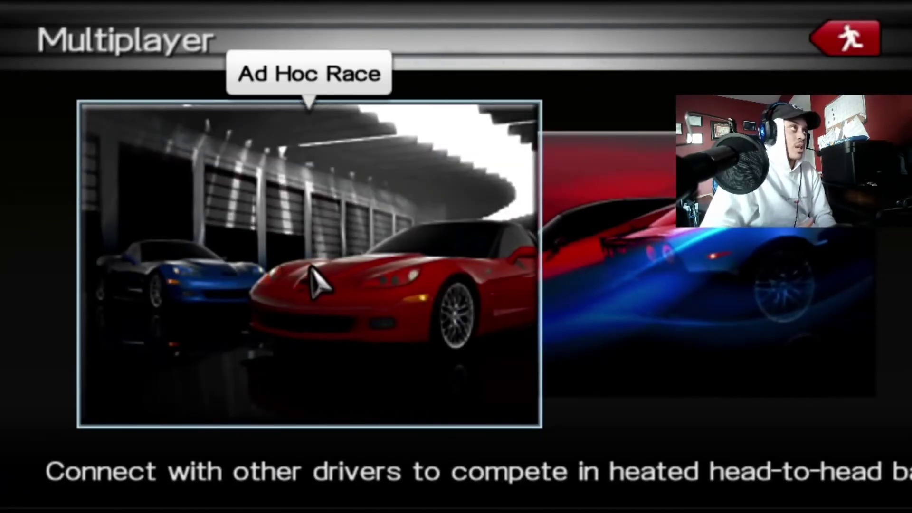
- Enter Ad Hoc Race from Gran Turismo's Multiplayer screen and create Garage No. 1 as the host
left_click(313, 278)
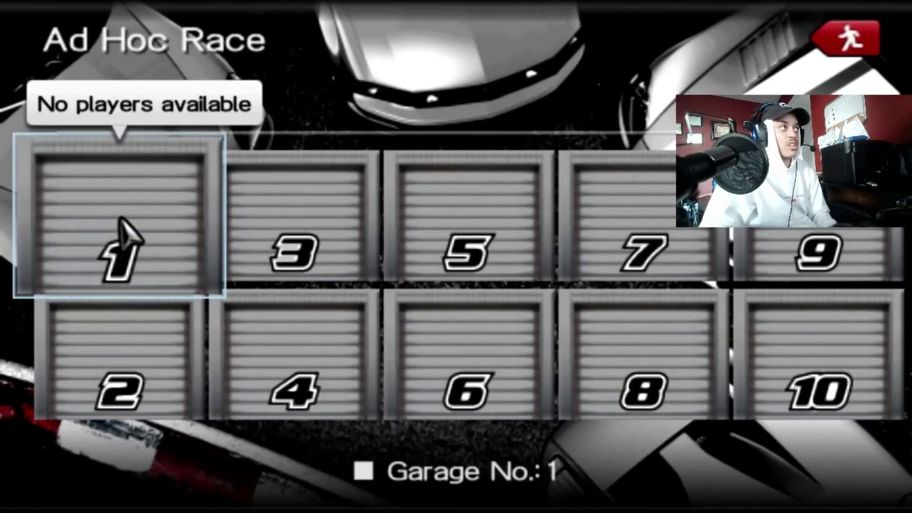
left_click(124, 229)
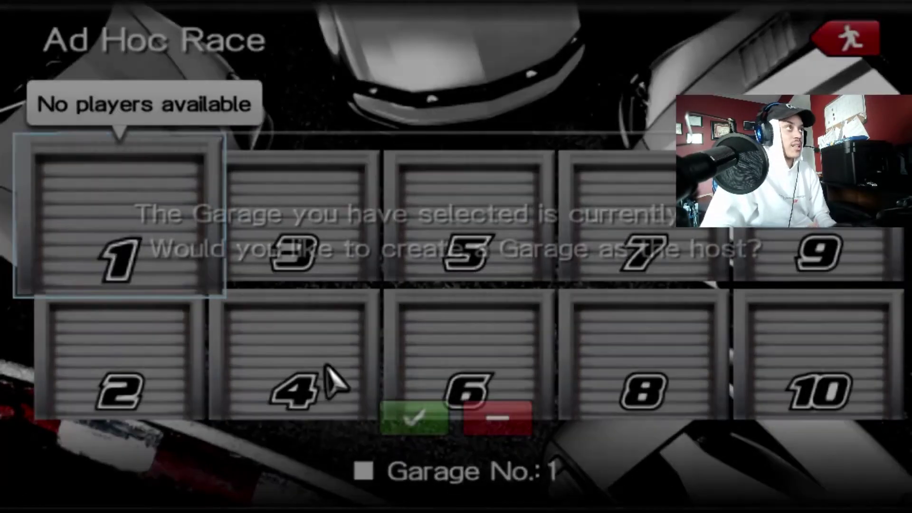
left_click(416, 430)
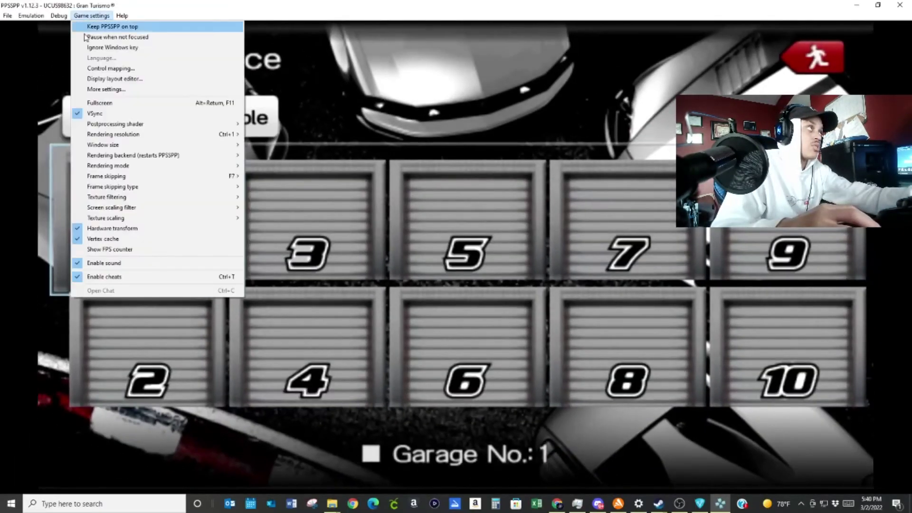
- Stop the Gran Turismo emulation and launch the recent game with the red-orange jet artwork
mouse_move(31, 16)
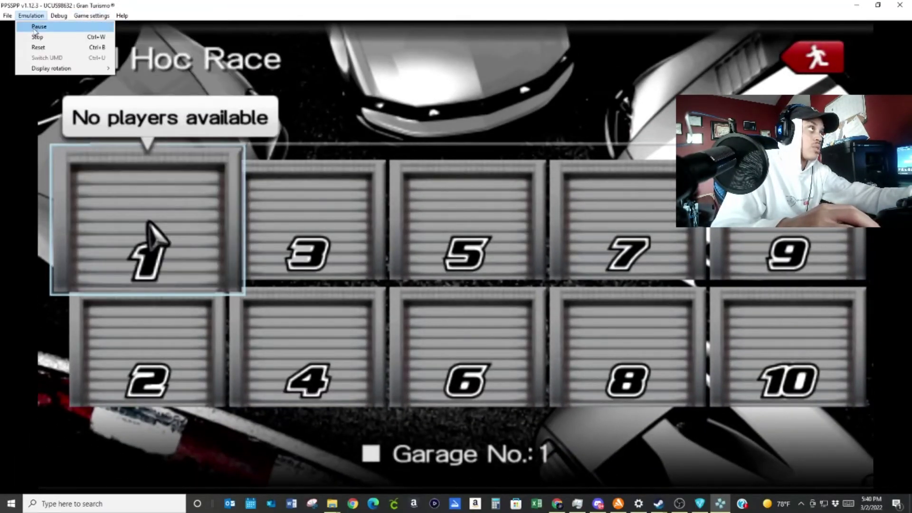
left_click(35, 37)
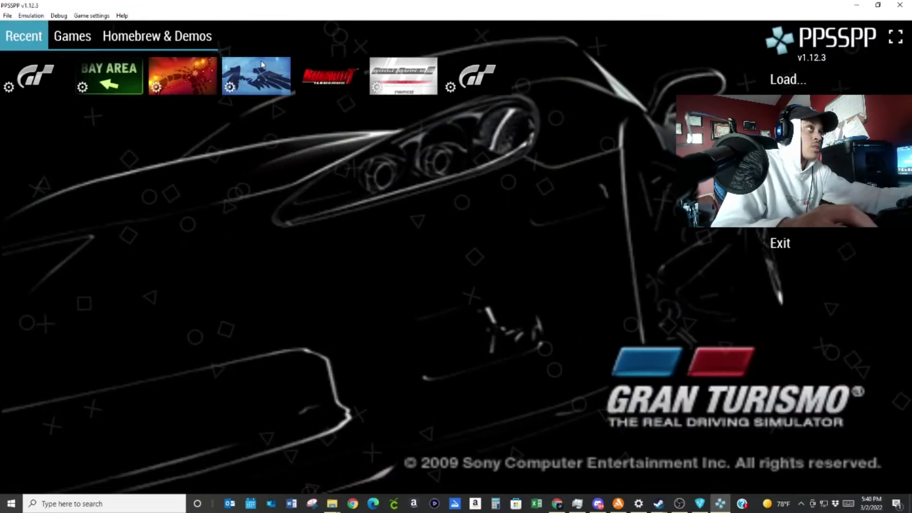
left_click(187, 79)
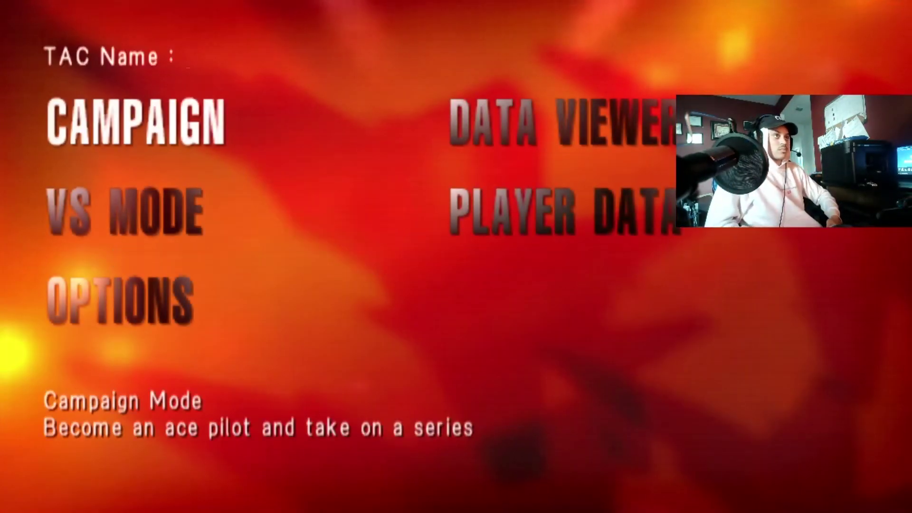
- Open the jet game's Options from its main menu and go to the Sound settings
key("Down")
key("Down")
key("z")
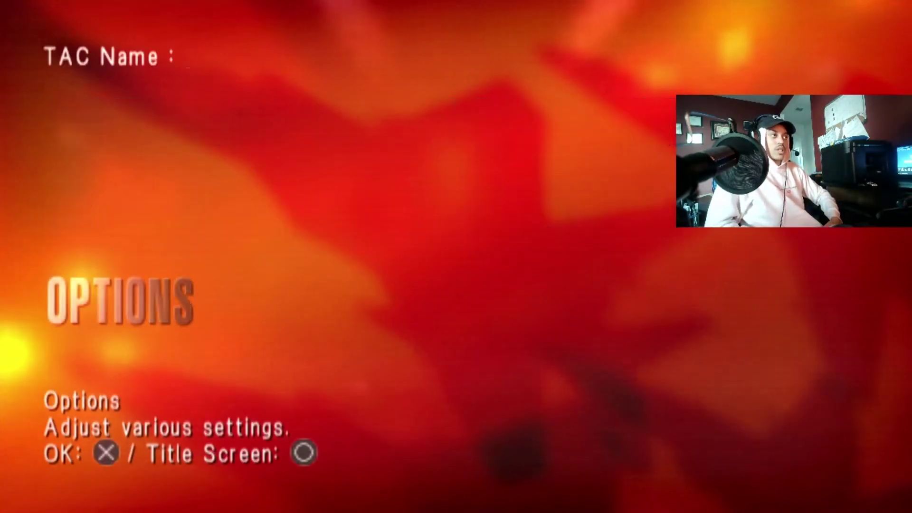
key("Down")
key("Down")
key("z")
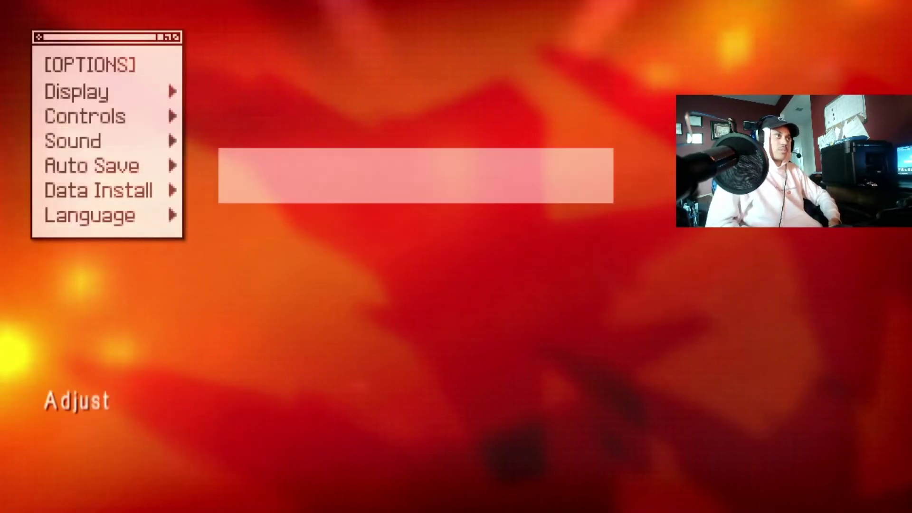
key("x")
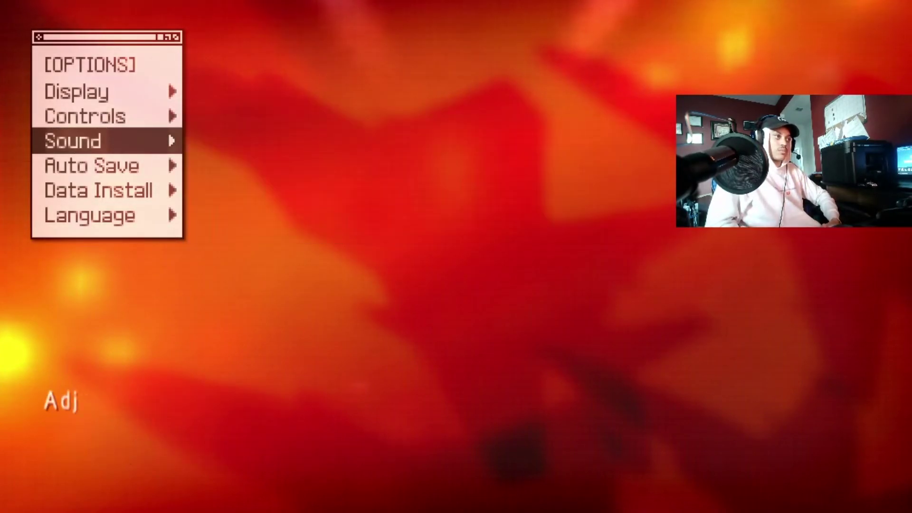
key("x")
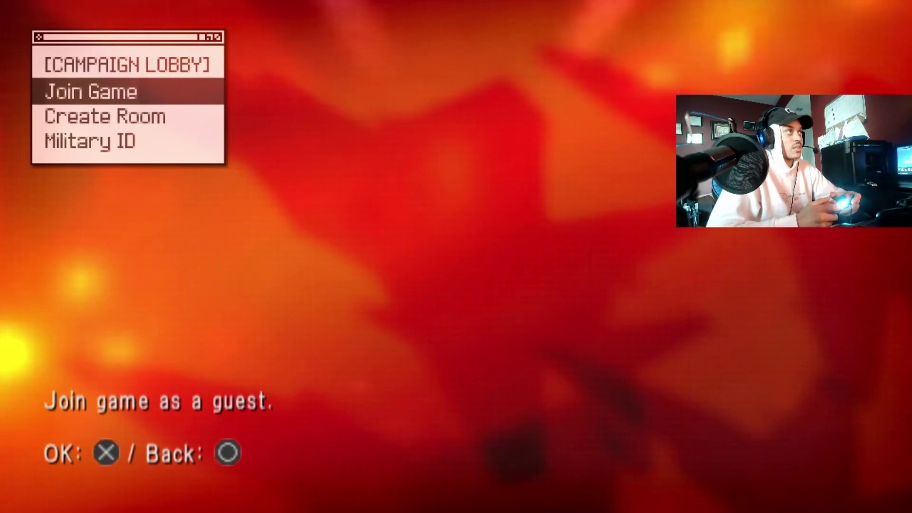
- Create a room in the Campaign Lobby and advance past the Operation No.1 briefing to the aircraft selection
key("Down")
key("x")
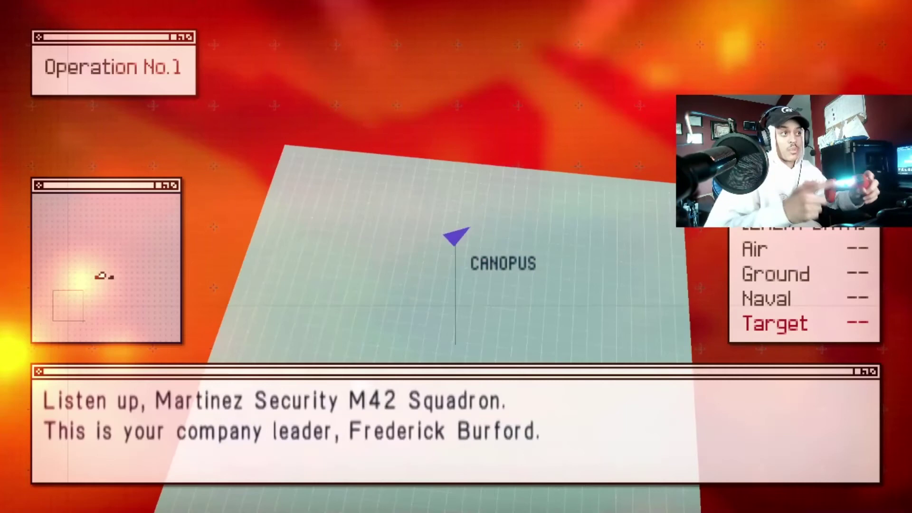
key("x")
key("x")
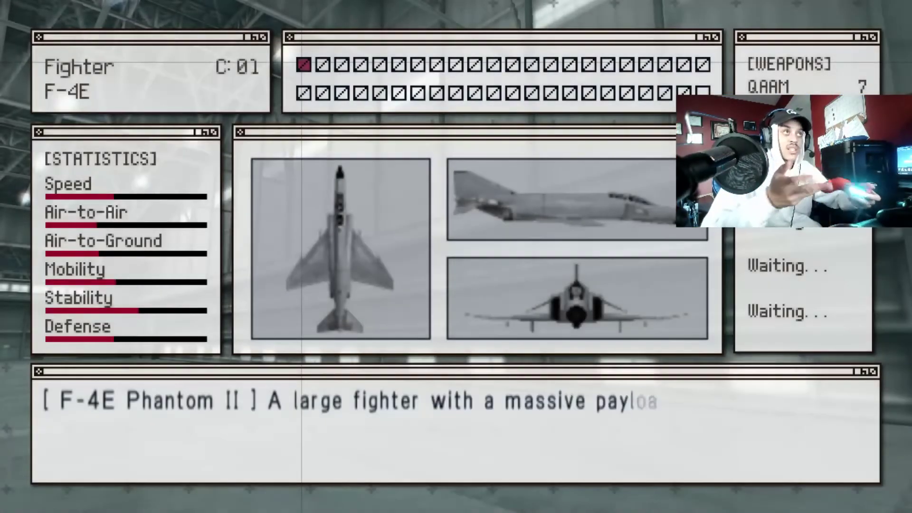
- Browse the first row of aircraft from the F-4E through the A-6E to the YF-23A Black Widow II
key("Right")
key("Right")
key("Right")
key("Right")
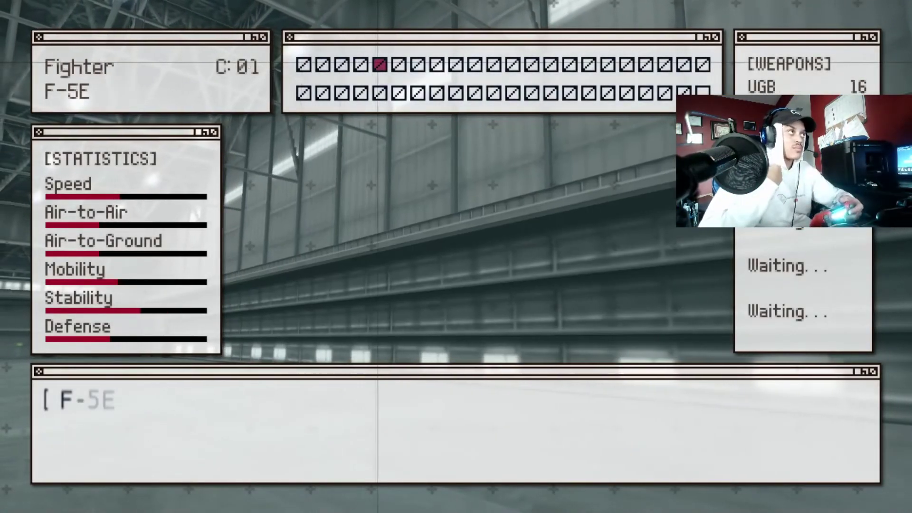
key("Right")
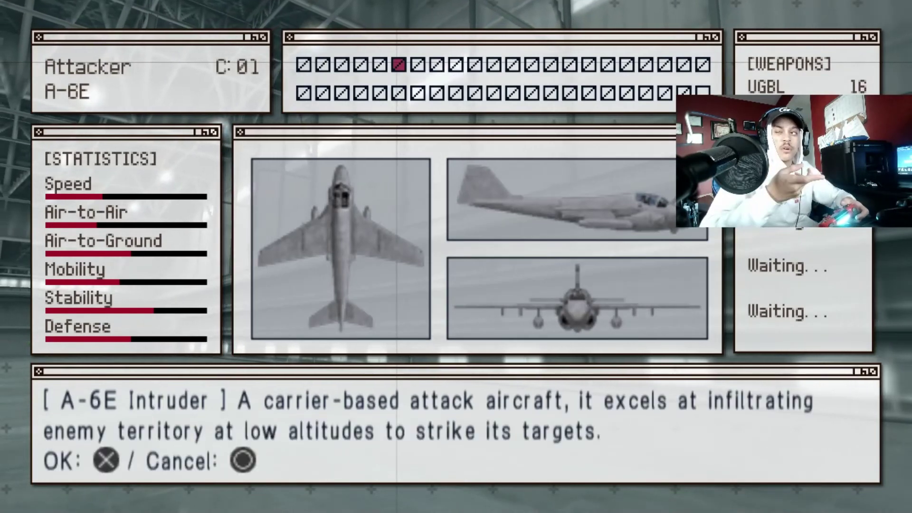
key("Right")
key("Right")
key("Right")
key("Right")
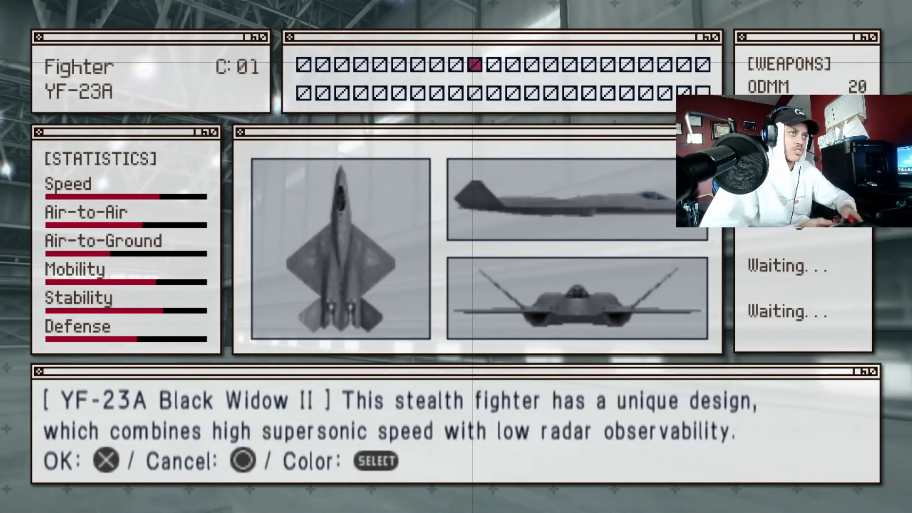
key("Right")
key("Right")
key("Left")
key("Left")
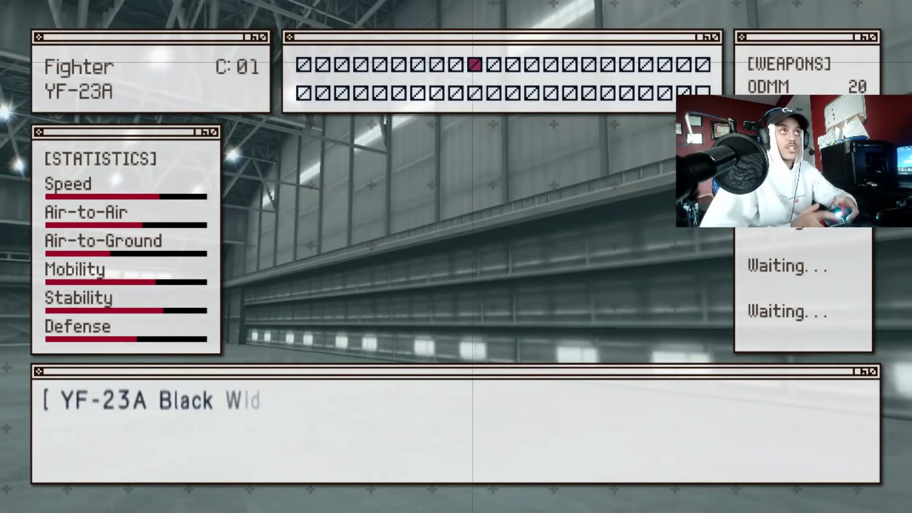
- Compare the XFA-24A Apalis with the F-16C Fighting Falcon and cycle through the F-16C's color schemes
key("Down")
key("Right")
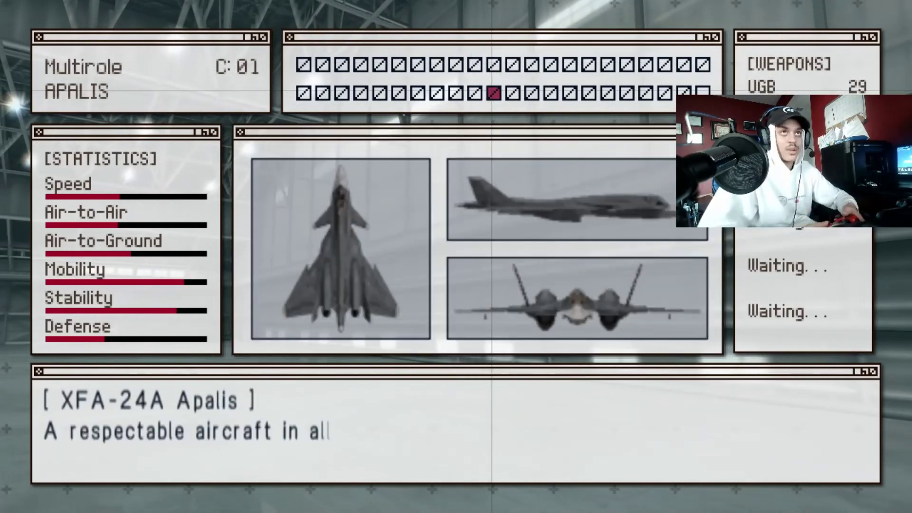
key("Up")
key("Down")
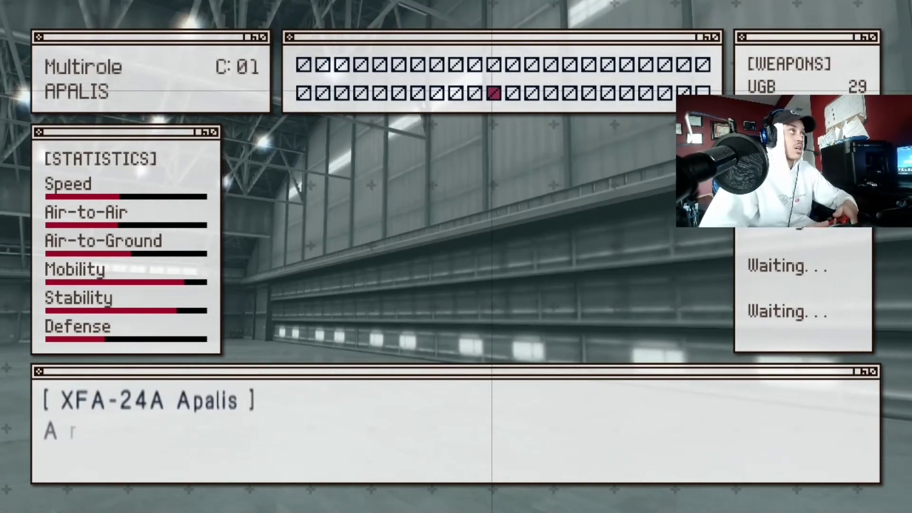
key("Up")
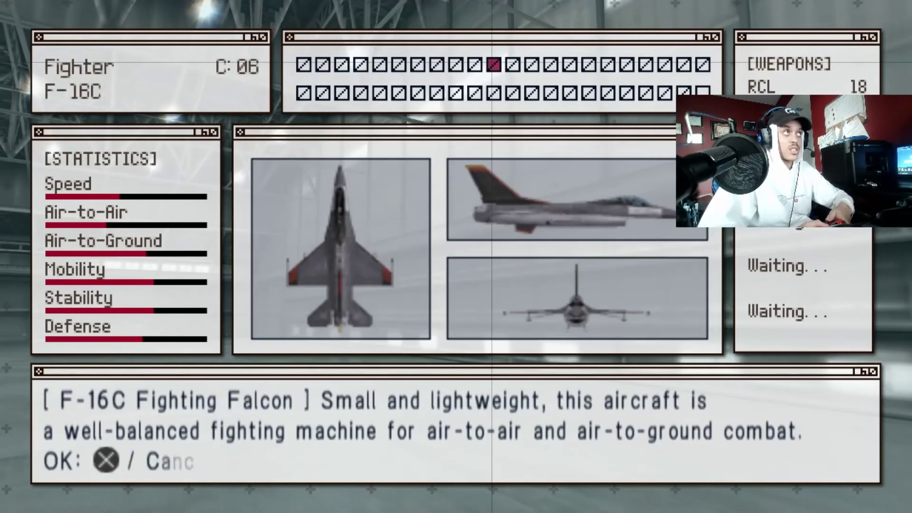
key("BackSpace")
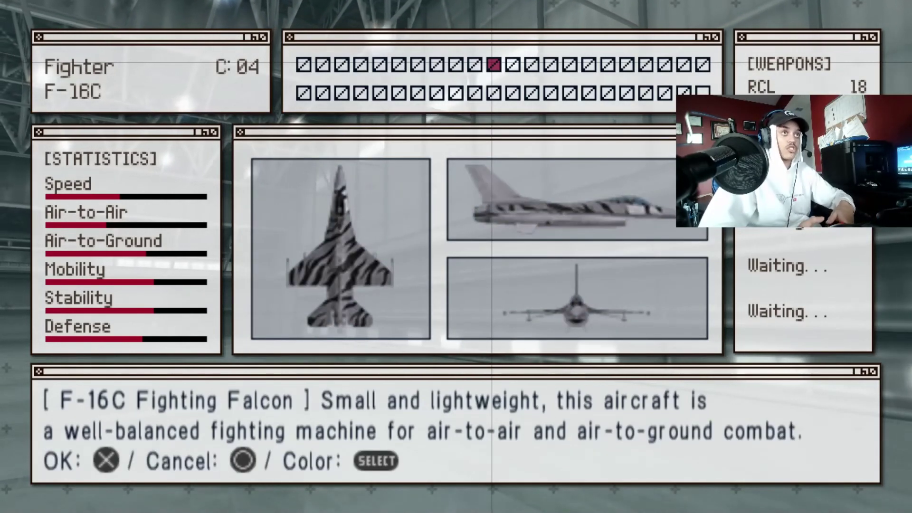
key("Right")
key("Left")
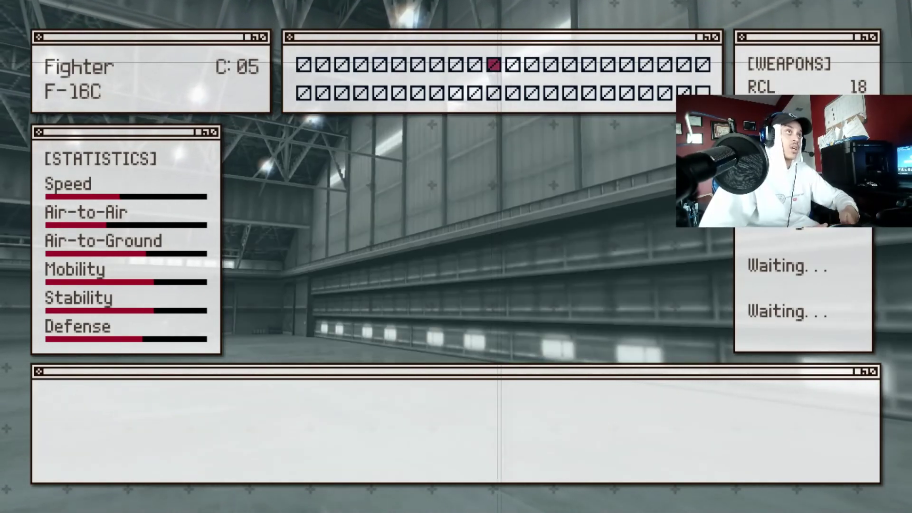
- Look through the aircraft beyond the F-16C, including the F/B-22 attacker
key("Left")
key("Right")
key("Right")
key("Right")
key("Right")
key("Right")
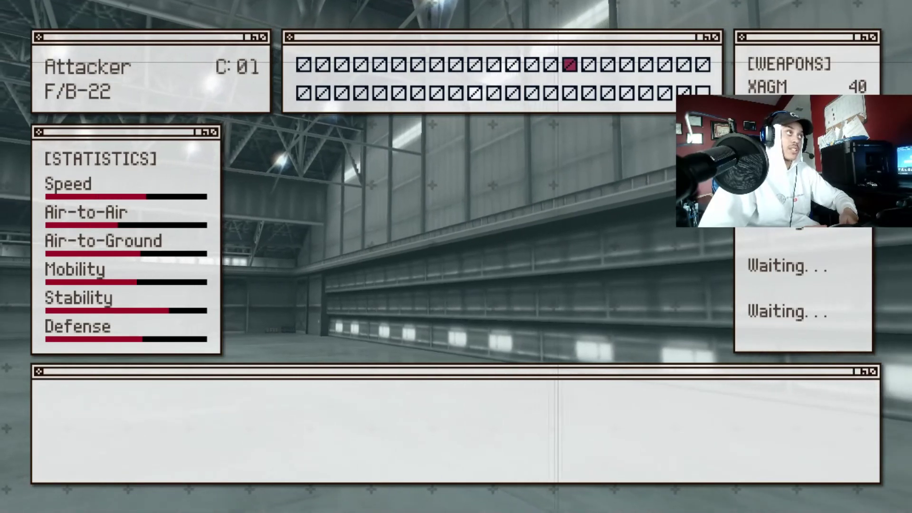
key("Right")
key("Left")
key("Left")
key("Left")
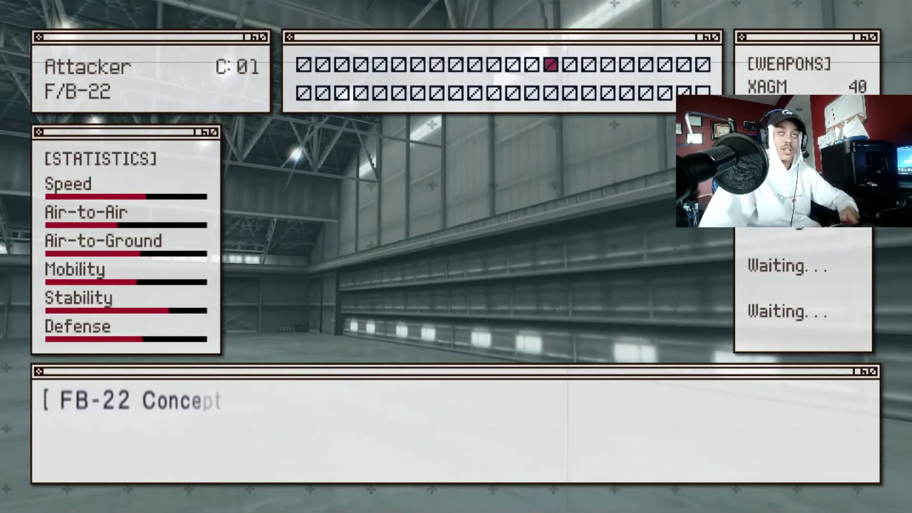
- Choose the F-15S/MTD fighter and equip it with the FAEB fuel air explosive bomb as Weapon 2
key("Left")
key("Left")
key("Left")
key("Left")
key("Left")
key("Left")
key("Left")
key("Left")
key("Left")
key("Left")
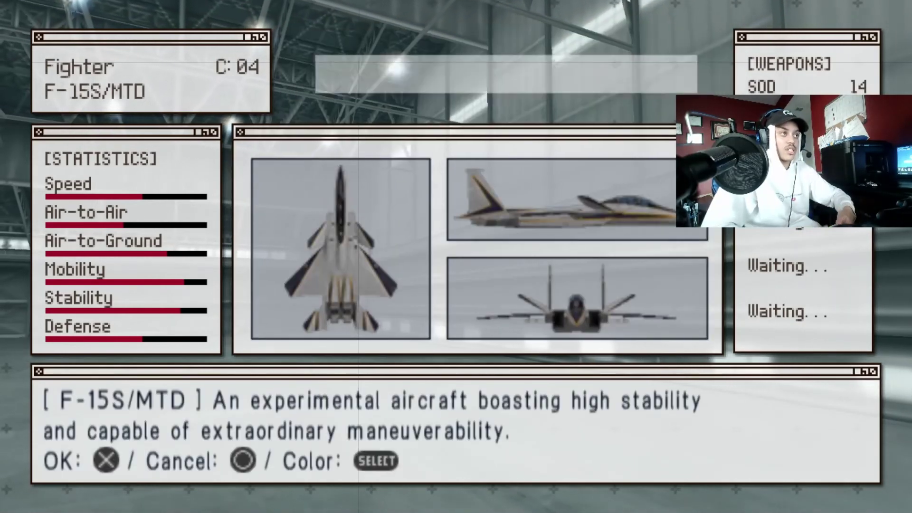
key("Return")
key("Down")
key("Return")
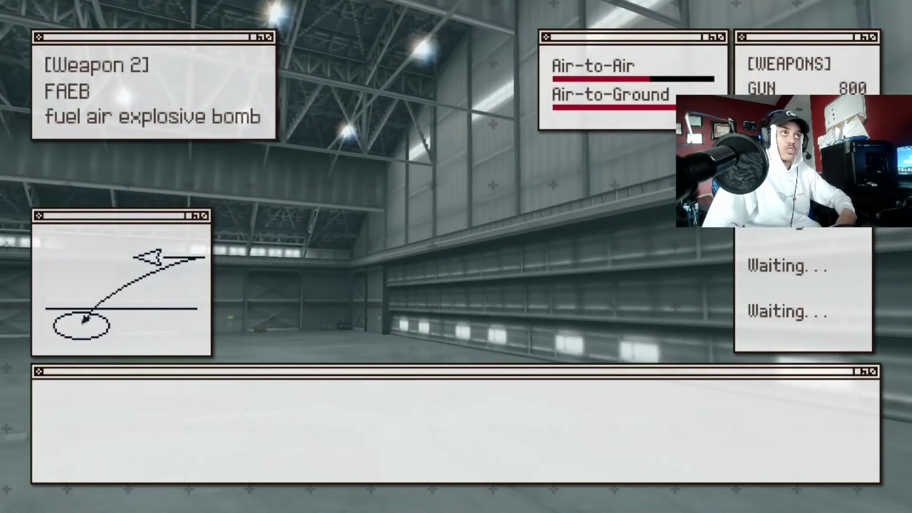
key("Return")
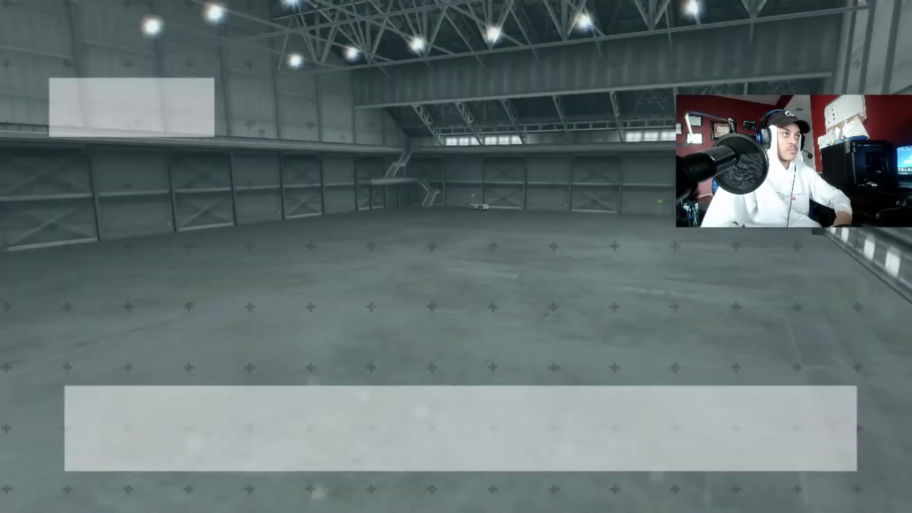